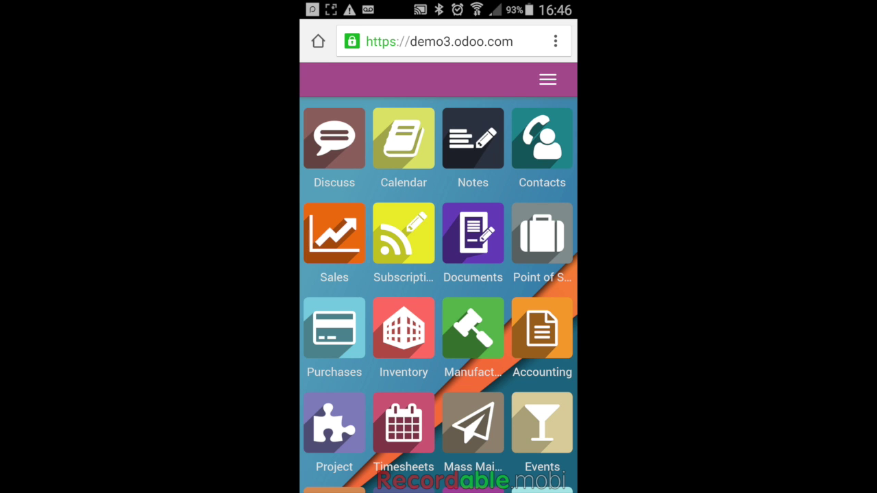
Step: Start a new request for quotation in the Purchases app
{"action": "scroll", "coordinate": [438, 295], "scroll_direction": "down", "scroll_amount": 3}
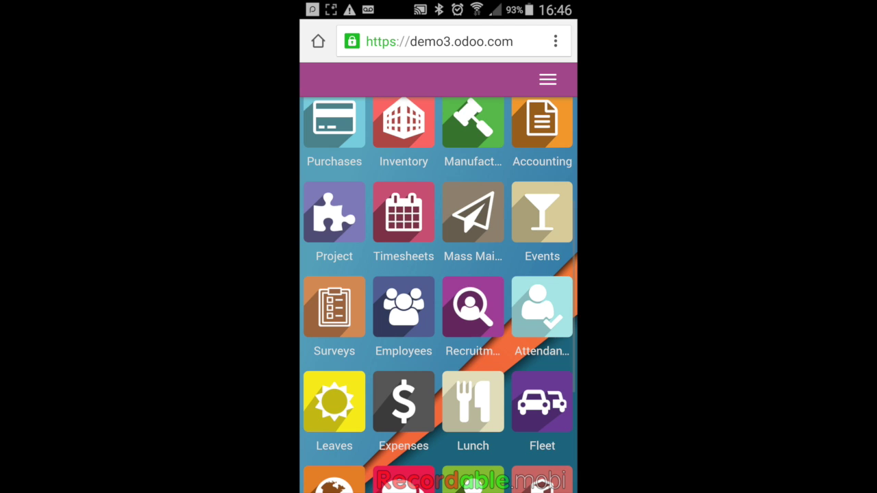
{"action": "scroll", "coordinate": [439, 295], "scroll_direction": "down", "scroll_amount": 3}
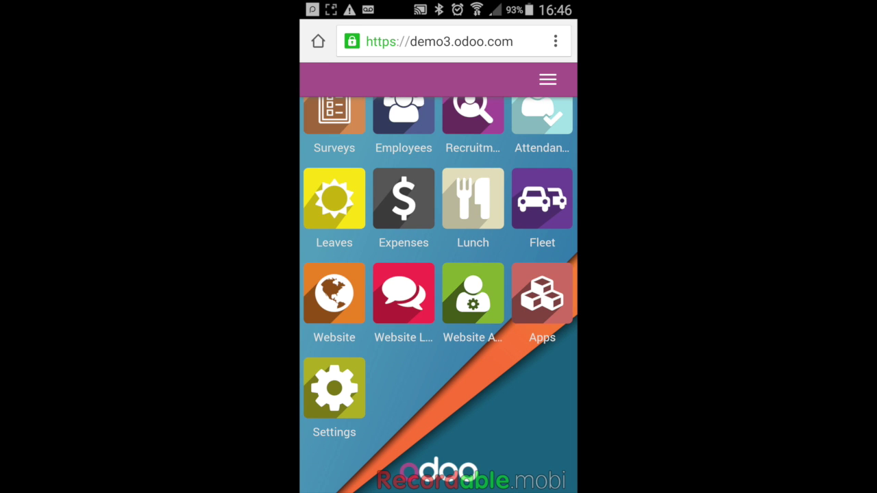
{"action": "scroll", "coordinate": [439, 295], "scroll_direction": "up", "scroll_amount": 4}
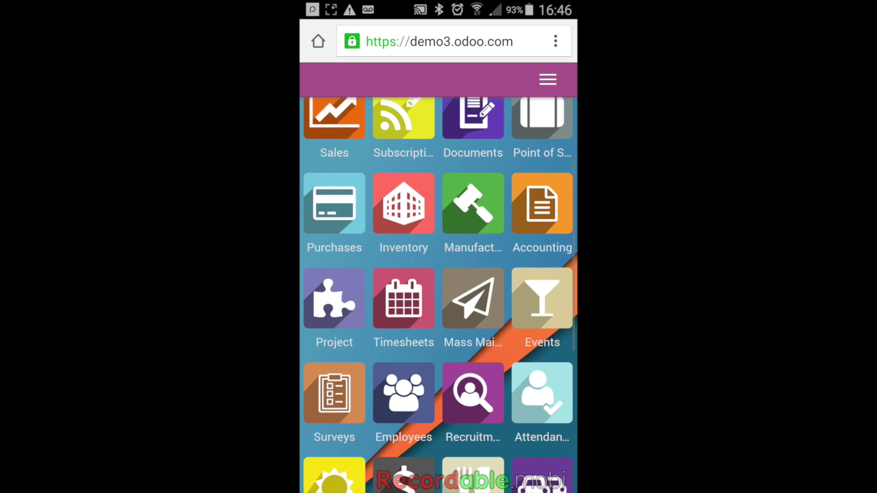
{"action": "scroll", "coordinate": [439, 295], "scroll_direction": "up", "scroll_amount": 2}
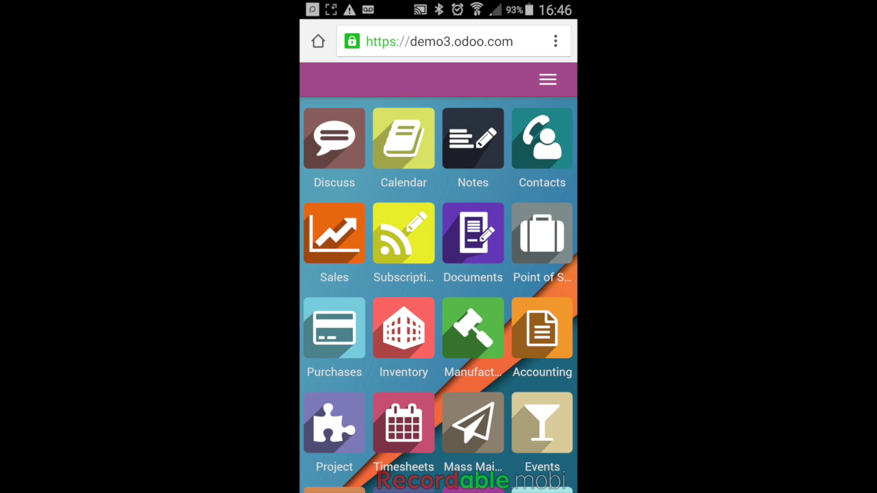
{"action": "left_click", "coordinate": [334, 331]}
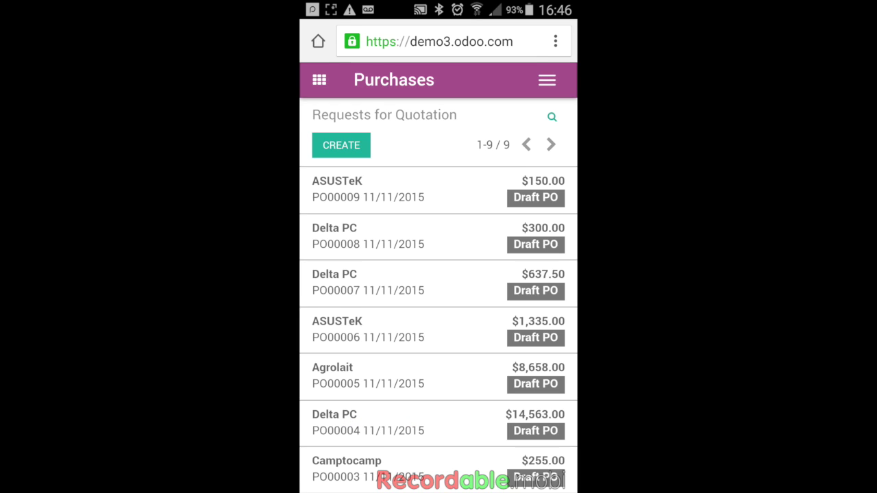
{"action": "left_click", "coordinate": [341, 145]}
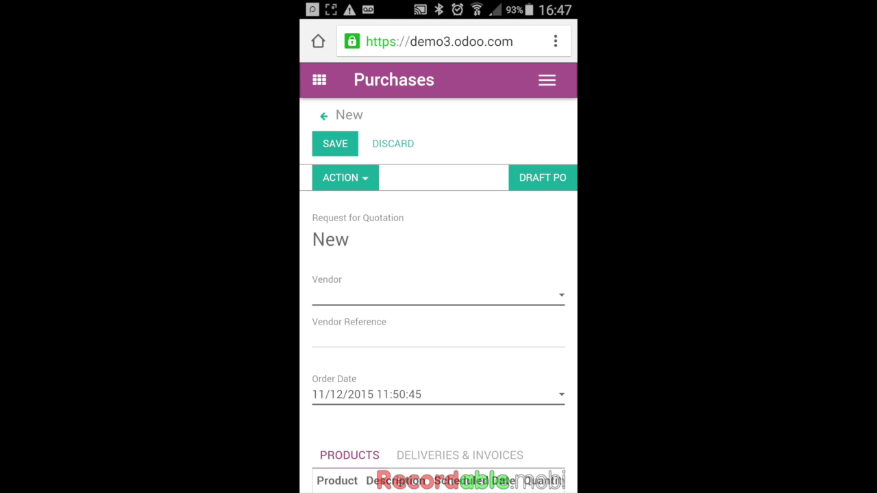
Step: Choose ASUSTeK as the quotation's vendor
{"action": "left_click", "coordinate": [432, 295]}
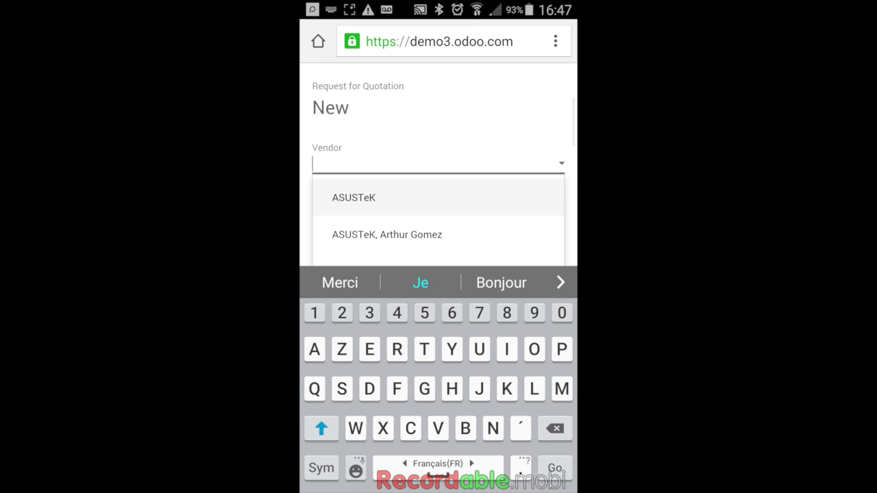
{"action": "left_click", "coordinate": [387, 235]}
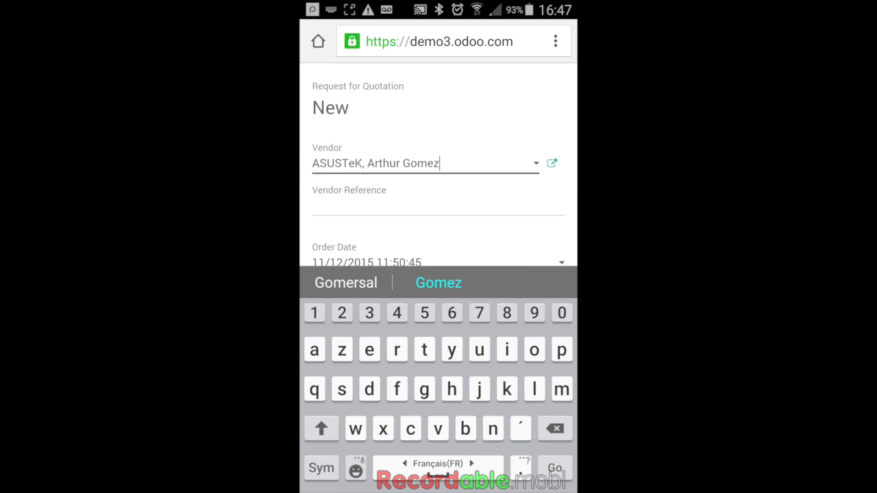
{"action": "scroll", "coordinate": [438, 171], "scroll_direction": "down", "scroll_amount": 1}
{"action": "scroll", "coordinate": [439, 172], "scroll_direction": "down", "scroll_amount": 2}
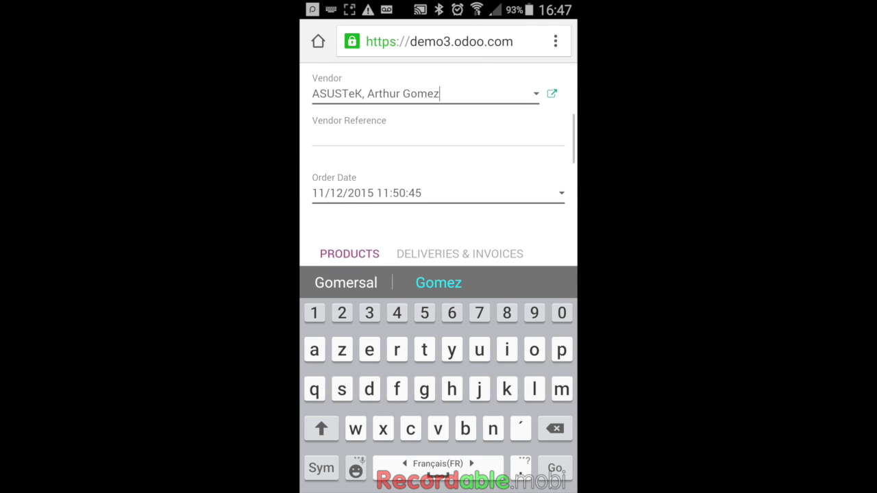
{"action": "scroll", "coordinate": [439, 172], "scroll_direction": "down", "scroll_amount": 2}
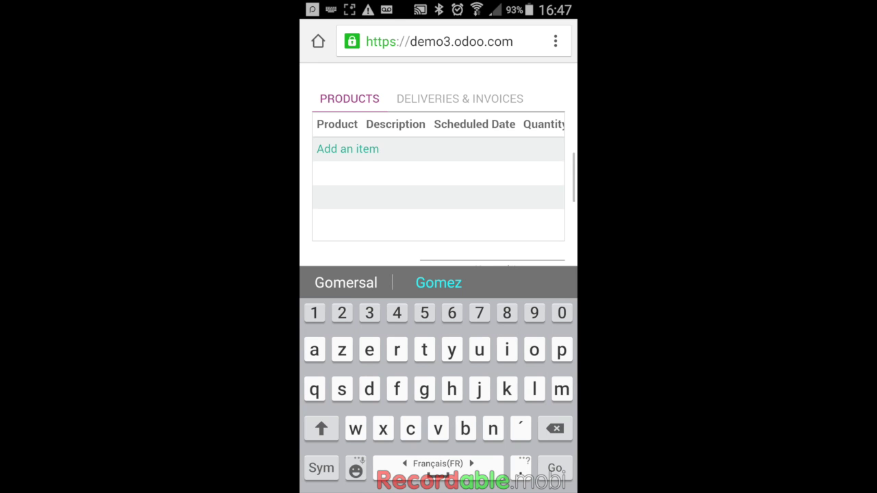
Step: Add an [A1232] iPad Mini product line and edit its description
{"action": "left_click", "coordinate": [348, 147]}
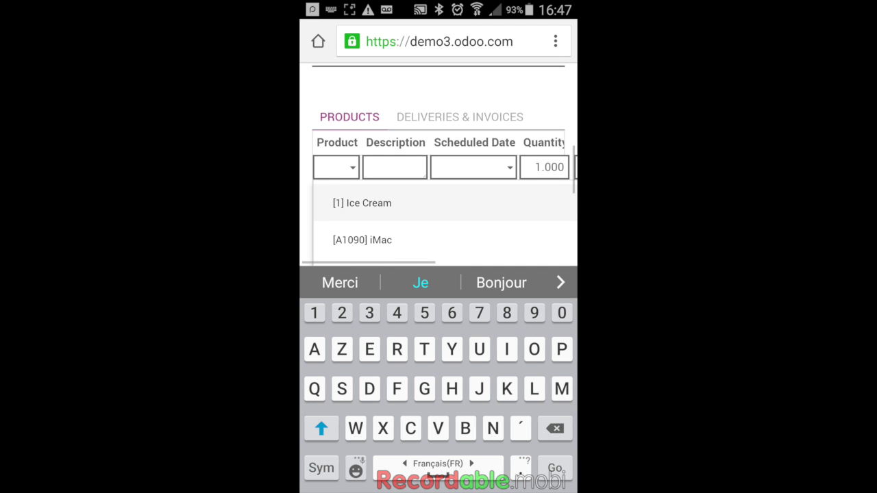
{"action": "left_click", "coordinate": [372, 201]}
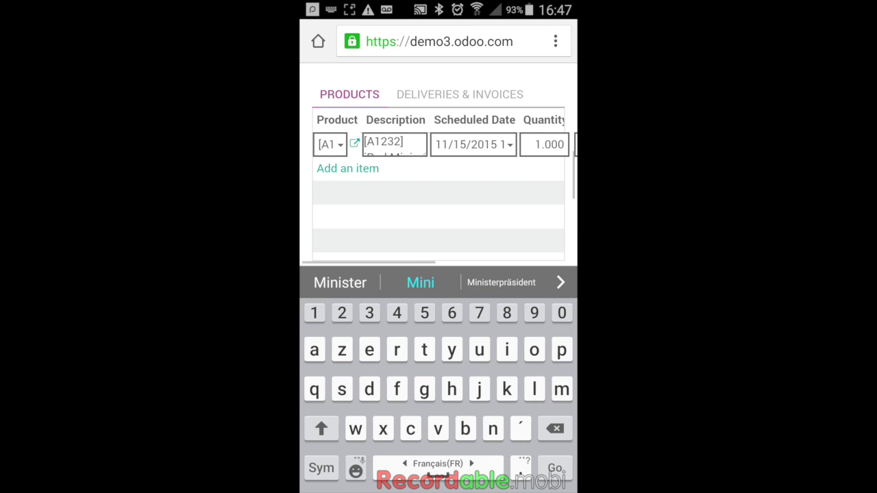
{"action": "left_click", "coordinate": [403, 159]}
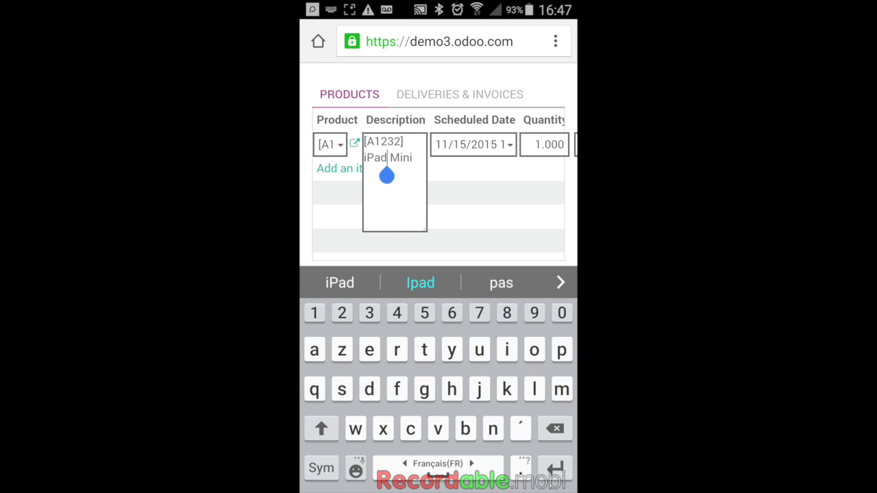
{"action": "left_click", "coordinate": [410, 158]}
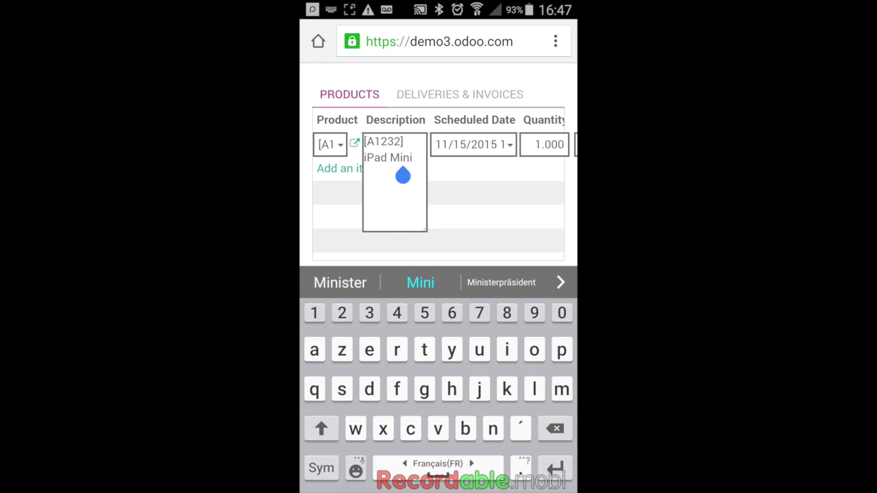
{"action": "key", "text": "Escape"}
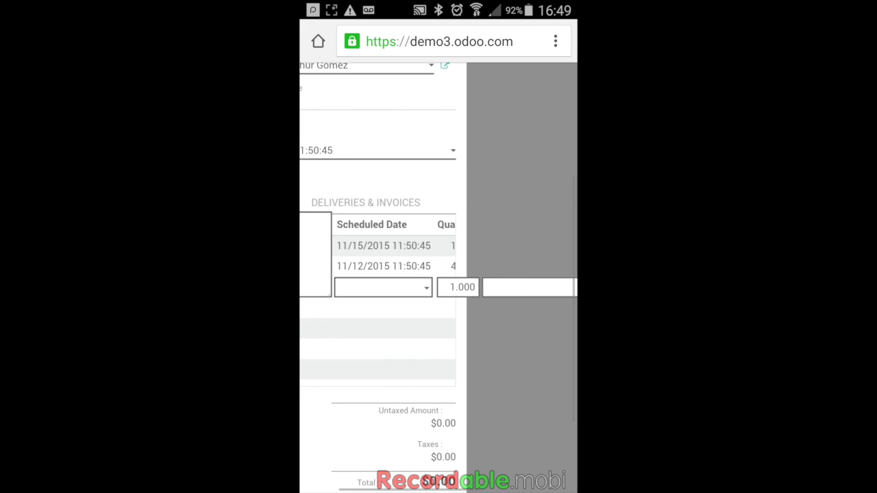
Step: Bring up the date picker for the new third line's Scheduled Date
{"action": "scroll", "coordinate": [418, 275], "scroll_direction": "left", "scroll_amount": 3}
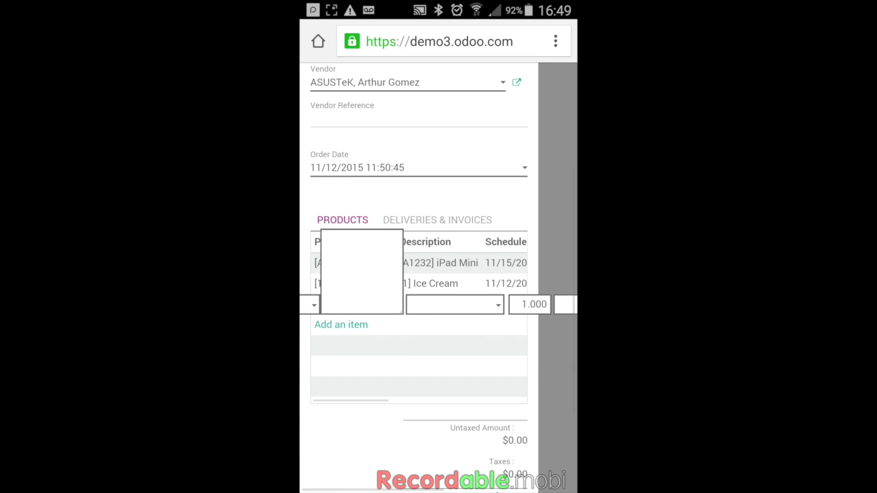
{"action": "scroll", "coordinate": [418, 275], "scroll_direction": "up", "scroll_amount": 5}
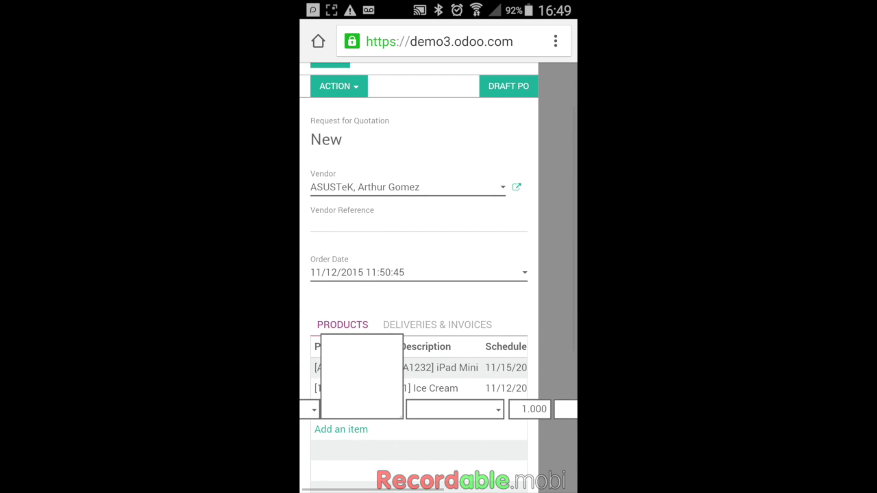
{"action": "scroll", "coordinate": [418, 274], "scroll_direction": "down", "scroll_amount": 10}
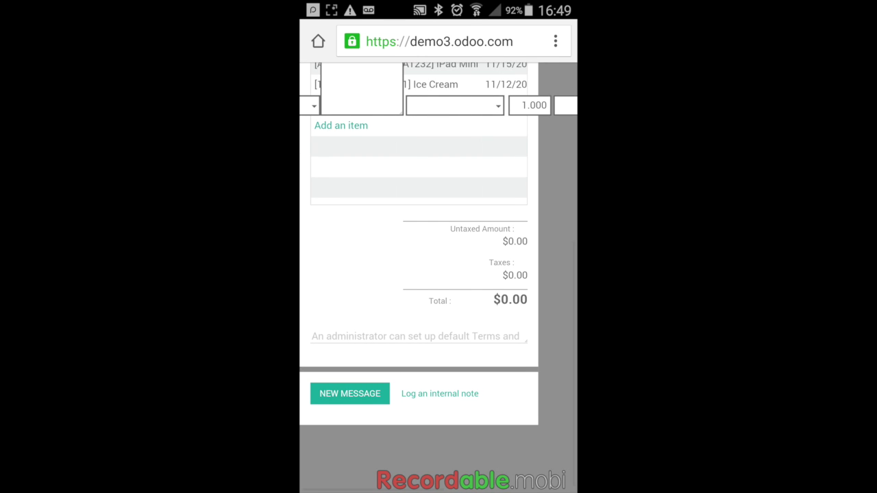
{"action": "scroll", "coordinate": [418, 240], "scroll_direction": "up", "scroll_amount": 1}
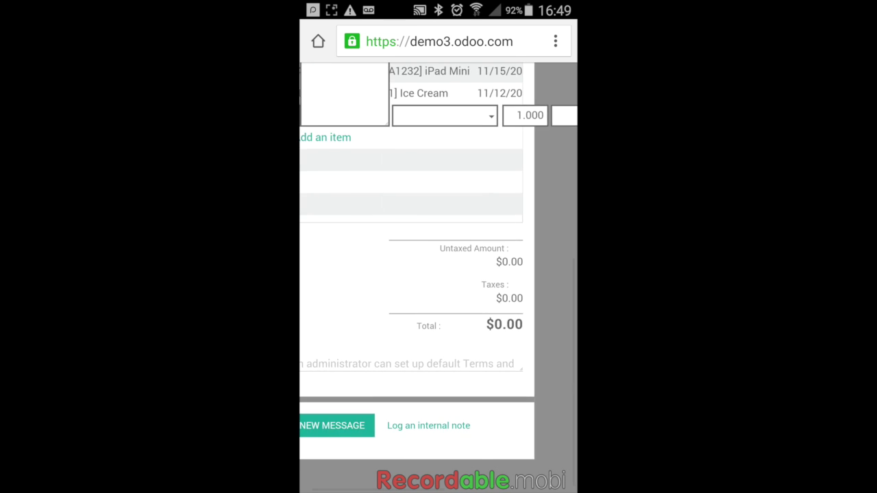
{"action": "scroll", "coordinate": [411, 274], "scroll_direction": "up", "scroll_amount": 1}
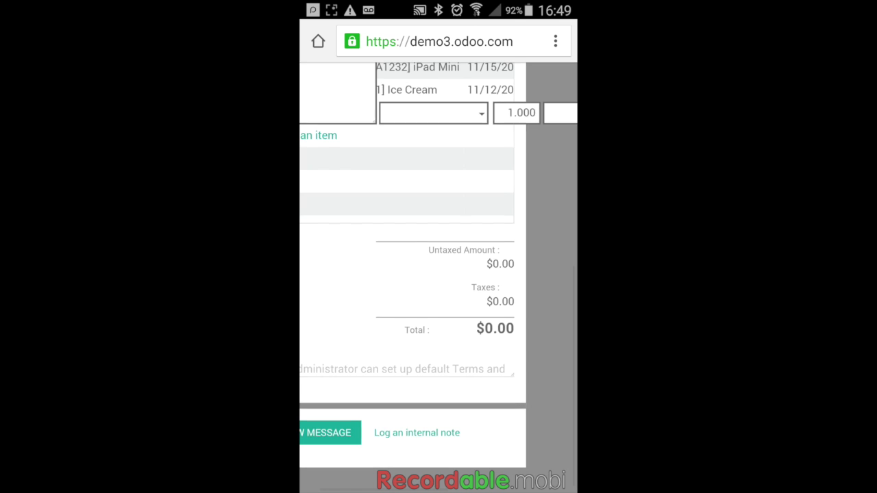
{"action": "left_click", "coordinate": [433, 113]}
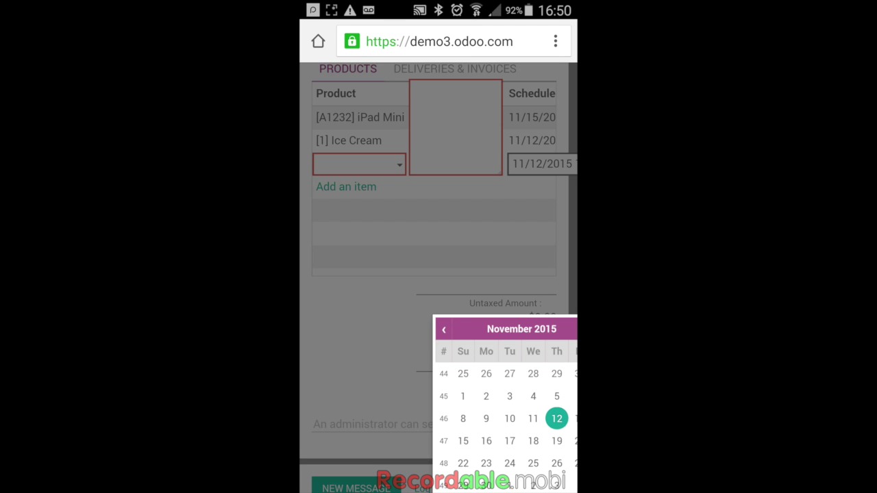
Step: Pick 10 November 2015 as the date, then confirm discarding the unfinished third line
{"action": "left_click", "coordinate": [510, 419]}
{"action": "scroll", "coordinate": [439, 275], "scroll_direction": "down", "scroll_amount": 3}
{"action": "scroll", "coordinate": [439, 274], "scroll_direction": "right", "scroll_amount": 3}
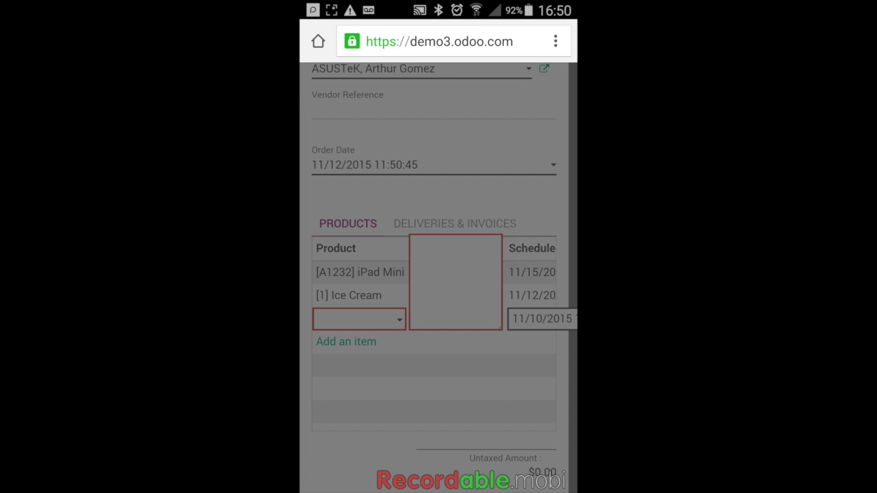
{"action": "scroll", "coordinate": [439, 274], "scroll_direction": "down", "scroll_amount": 3}
{"action": "scroll", "coordinate": [438, 274], "scroll_direction": "up", "scroll_amount": 5}
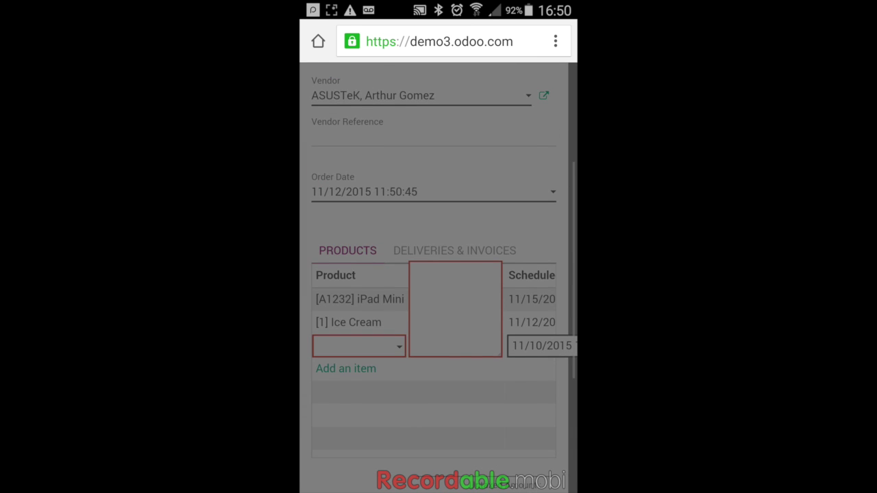
{"action": "scroll", "coordinate": [438, 274], "scroll_direction": "up", "scroll_amount": 2}
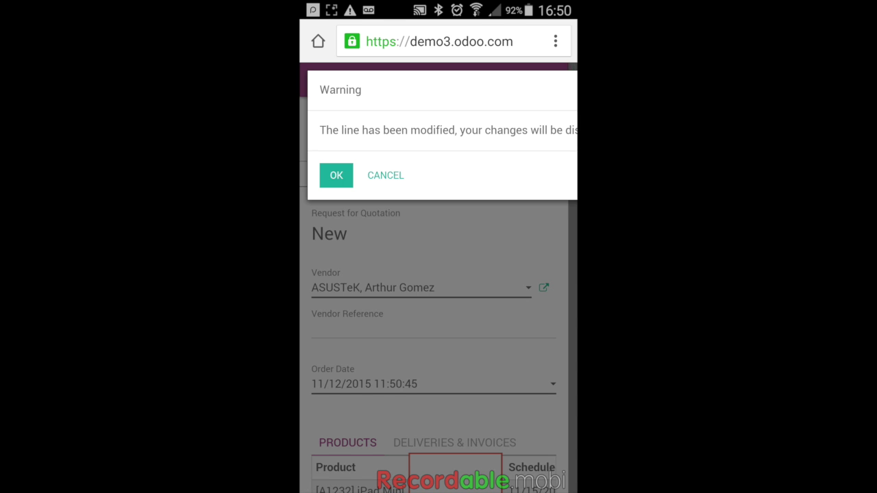
{"action": "left_click", "coordinate": [336, 176]}
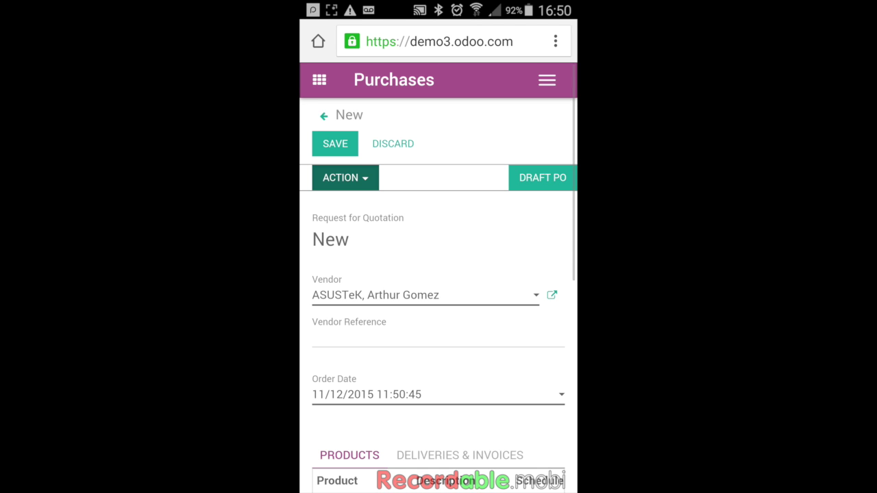
Step: Review the RFQ product lines and confirm the entered line details
{"action": "scroll", "coordinate": [439, 274], "scroll_direction": "down", "scroll_amount": 5}
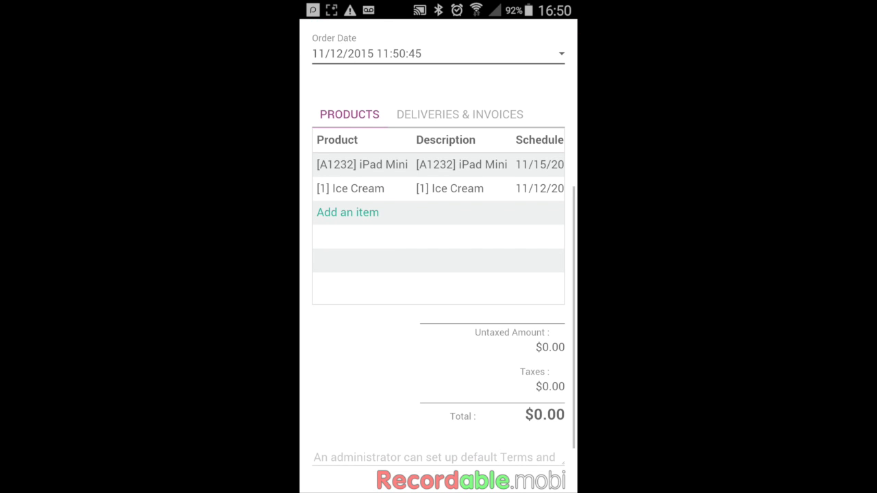
{"action": "scroll", "coordinate": [439, 274], "scroll_direction": "up", "scroll_amount": 5}
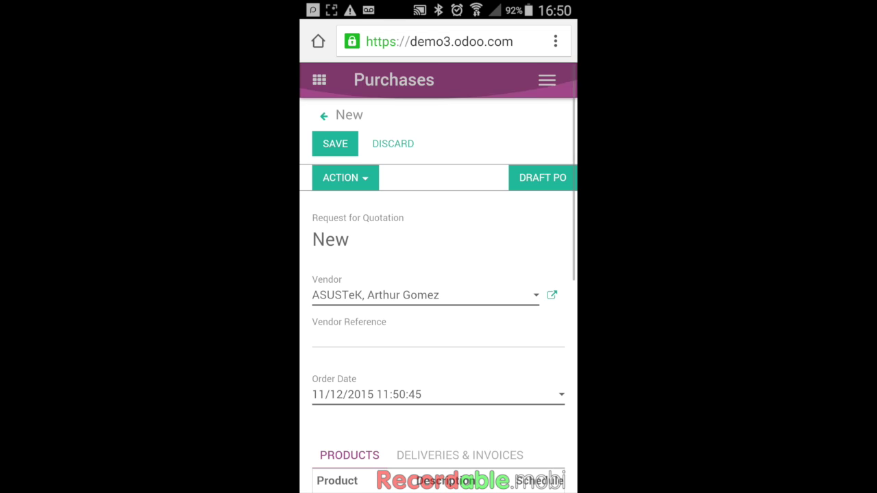
{"action": "scroll", "coordinate": [438, 274], "scroll_direction": "down", "scroll_amount": 6}
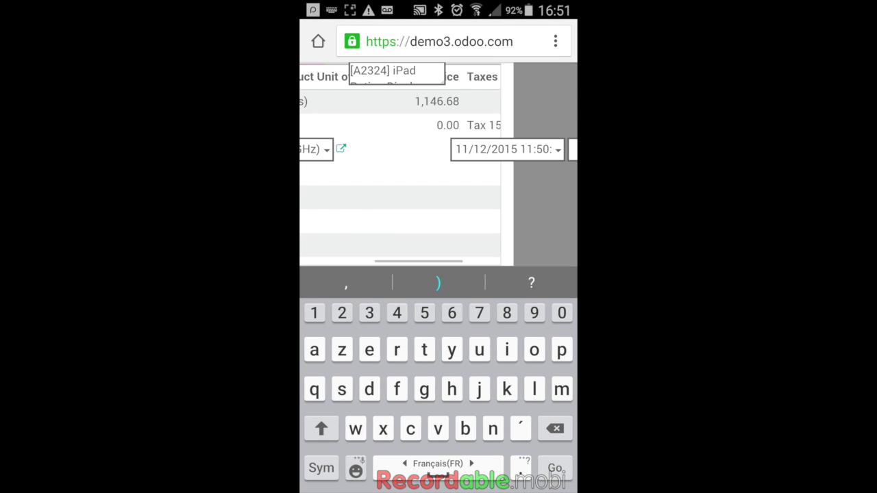
{"action": "scroll", "coordinate": [401, 171], "scroll_direction": "left", "scroll_amount": 3}
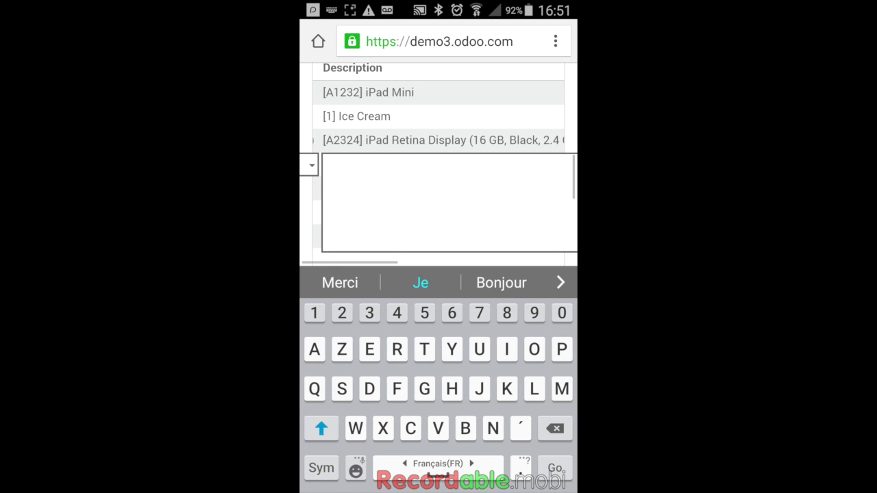
{"action": "key", "text": "Return"}
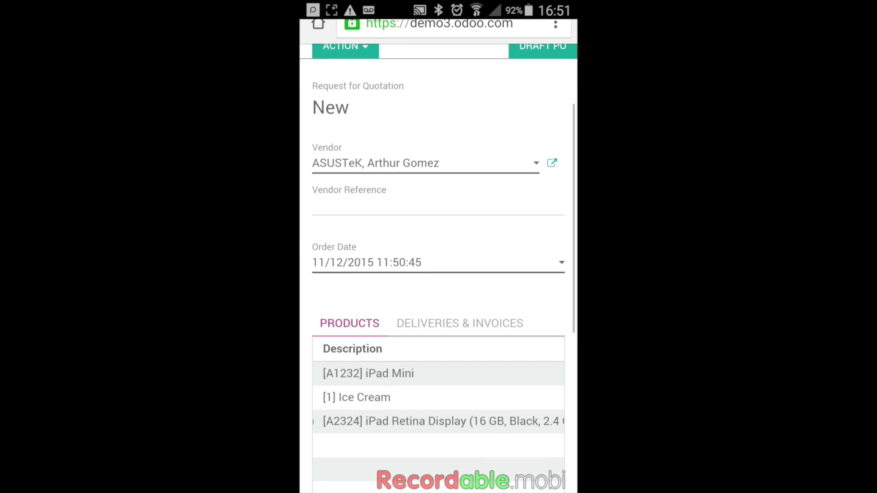
Step: Scan the Products table and view receipt WH/IN/00007's Initial Demand, 1.000 kg Available
{"action": "scroll", "coordinate": [439, 308], "scroll_direction": "down", "scroll_amount": 3}
{"action": "scroll", "coordinate": [439, 260], "scroll_direction": "right", "scroll_amount": 3}
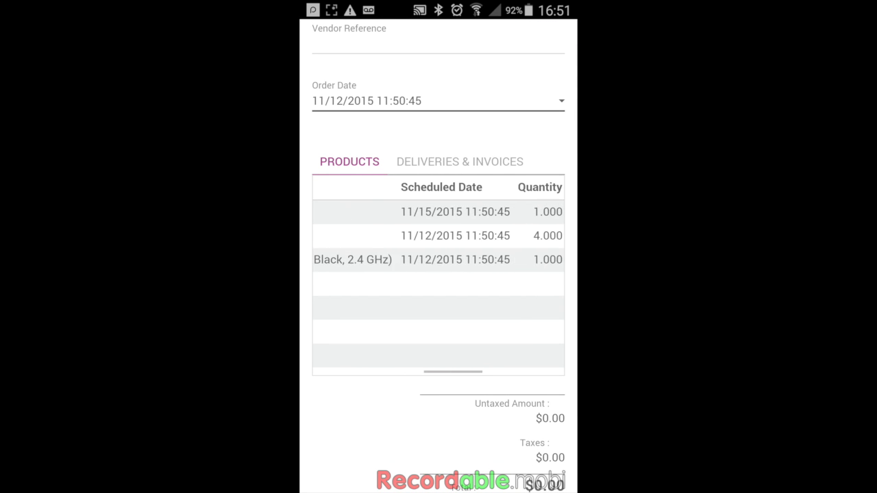
{"action": "scroll", "coordinate": [439, 260], "scroll_direction": "right", "scroll_amount": 3}
{"action": "scroll", "coordinate": [438, 261], "scroll_direction": "right", "scroll_amount": 3}
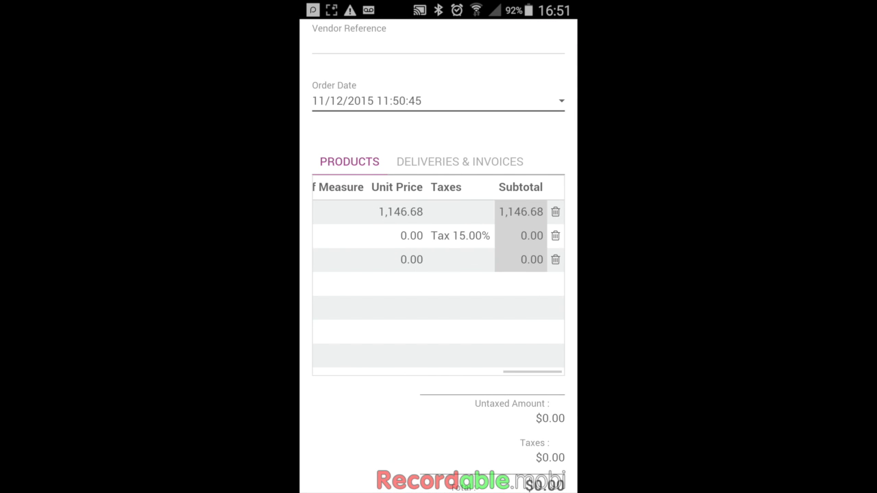
{"action": "scroll", "coordinate": [439, 261], "scroll_direction": "left", "scroll_amount": 3}
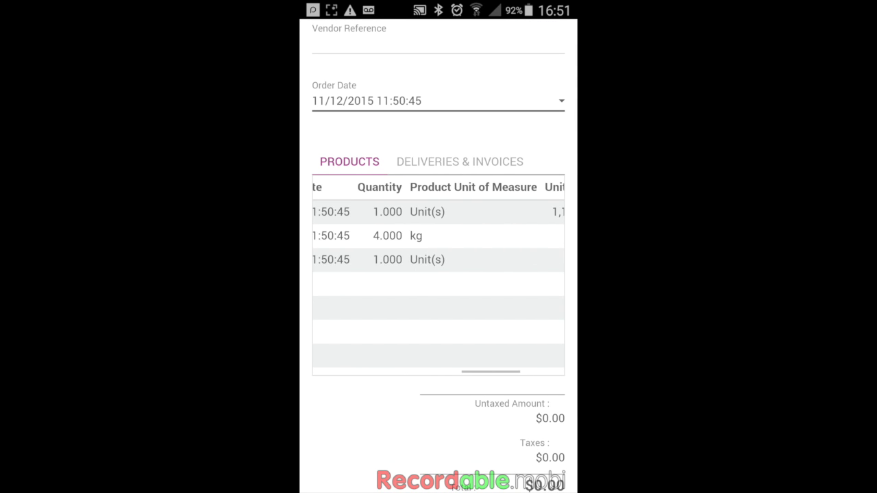
{"action": "scroll", "coordinate": [439, 260], "scroll_direction": "left", "scroll_amount": 3}
{"action": "scroll", "coordinate": [439, 260], "scroll_direction": "left", "scroll_amount": 3}
{"action": "scroll", "coordinate": [439, 261], "scroll_direction": "left", "scroll_amount": 3}
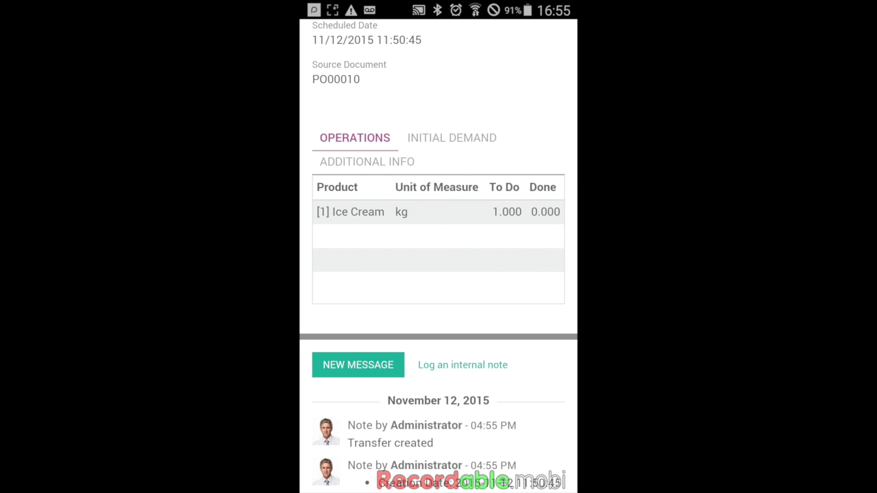
{"action": "left_click", "coordinate": [452, 138]}
Step: Check the receipt's Additional Info, then go to the Purchases reports
{"action": "scroll", "coordinate": [439, 240], "scroll_direction": "right", "scroll_amount": 2}
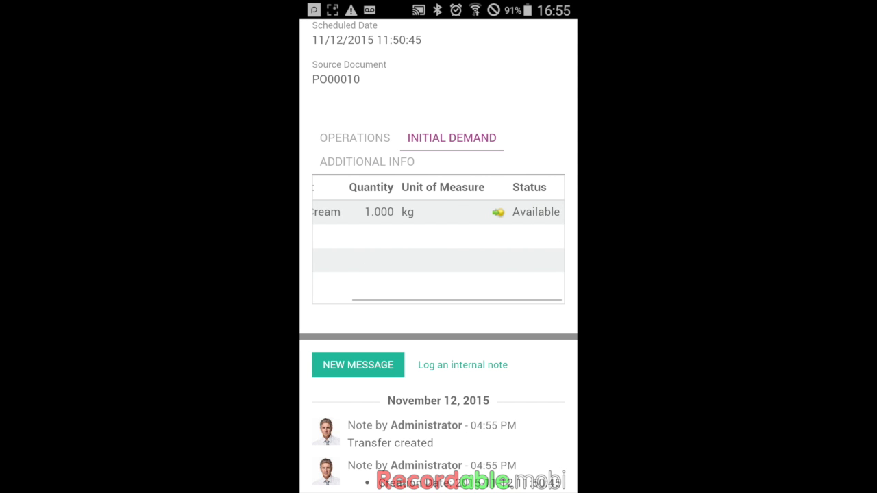
{"action": "scroll", "coordinate": [438, 240], "scroll_direction": "left", "scroll_amount": 2}
{"action": "left_click", "coordinate": [367, 162]}
{"action": "scroll", "coordinate": [439, 247], "scroll_direction": "down", "scroll_amount": 5}
{"action": "scroll", "coordinate": [439, 246], "scroll_direction": "up", "scroll_amount": 10}
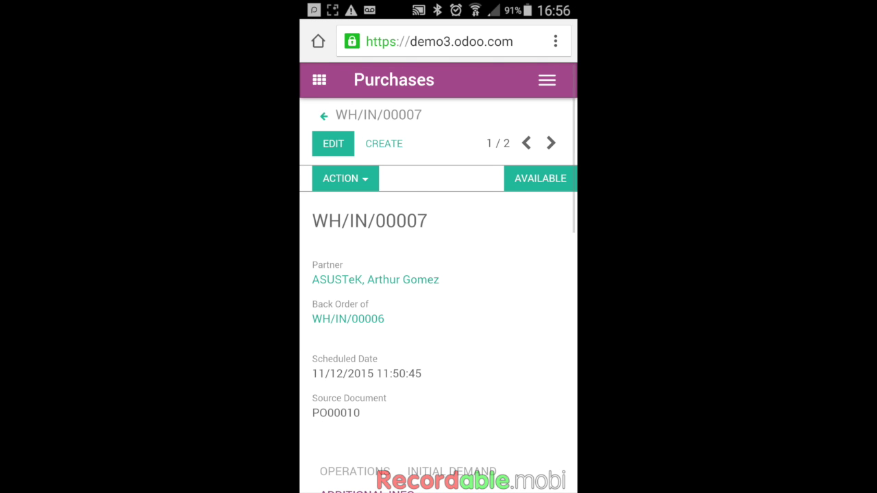
{"action": "scroll", "coordinate": [439, 274], "scroll_direction": "down", "scroll_amount": 5}
{"action": "left_click", "coordinate": [328, 177]}
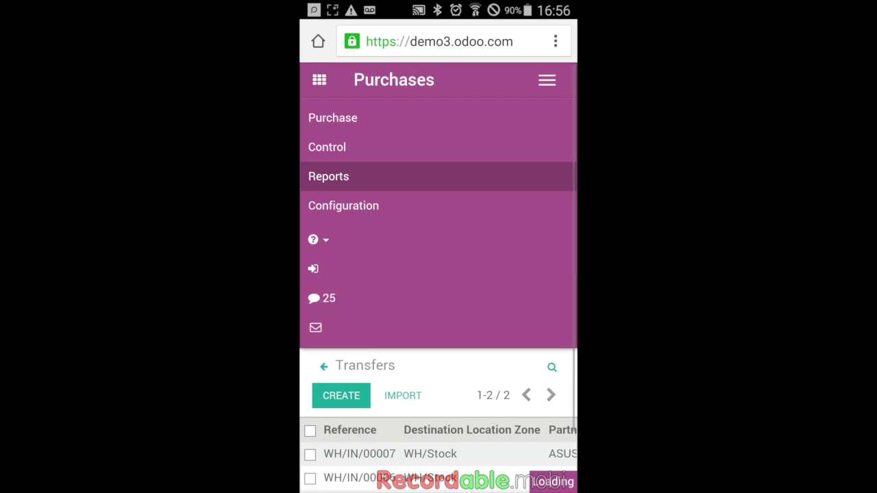
Step: Inspect the pivot's measures: total 1,753.16, quantity 6.00, average price 584.39
{"action": "scroll", "coordinate": [439, 205], "scroll_direction": "right", "scroll_amount": 2}
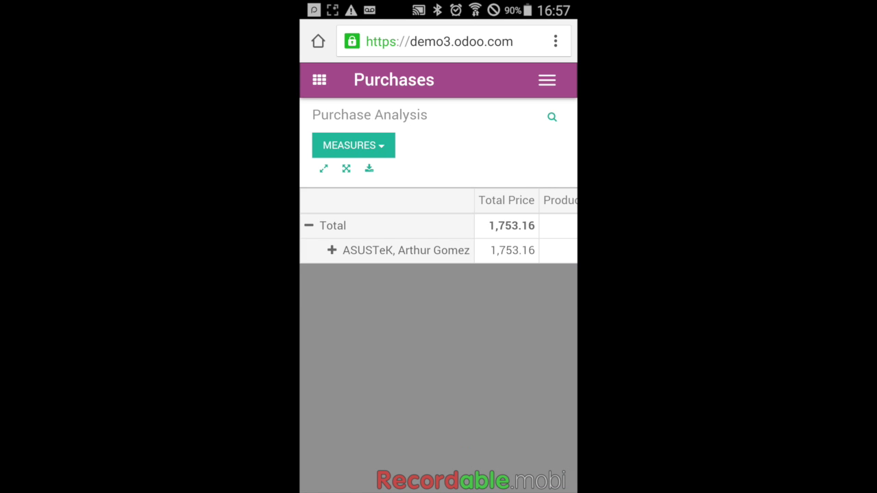
{"action": "scroll", "coordinate": [439, 226], "scroll_direction": "right", "scroll_amount": 4}
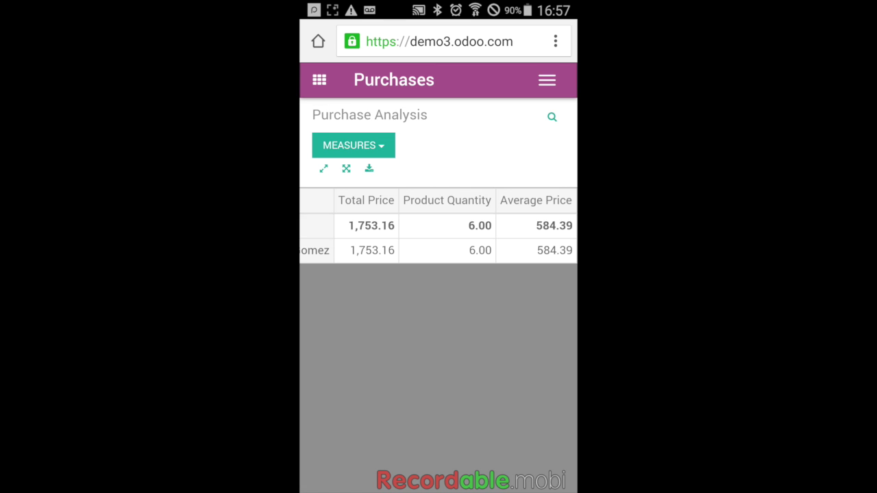
{"action": "scroll", "coordinate": [438, 226], "scroll_direction": "left", "scroll_amount": 4}
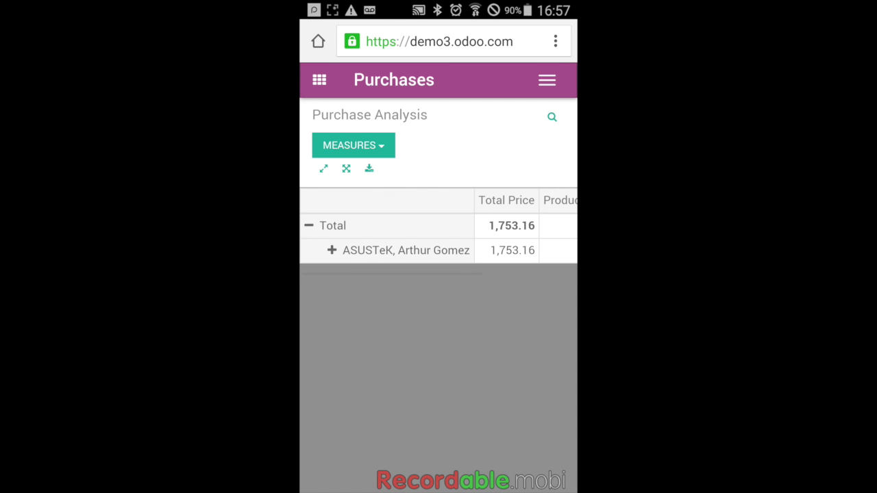
{"action": "left_click", "coordinate": [353, 145]}
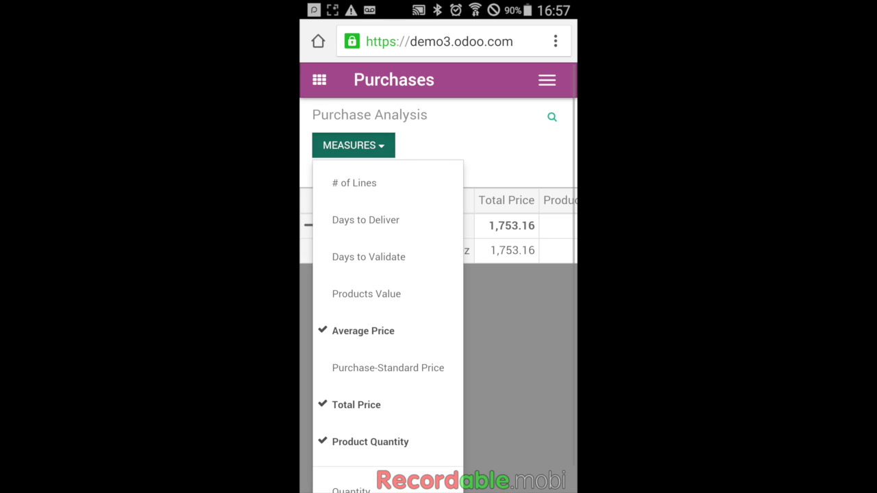
{"action": "left_click", "coordinate": [353, 145]}
{"action": "scroll", "coordinate": [439, 226], "scroll_direction": "right", "scroll_amount": 4}
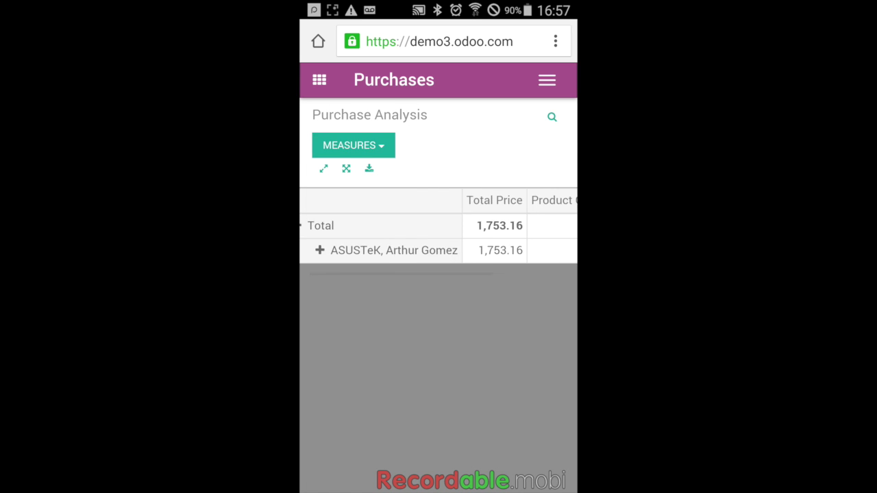
{"action": "scroll", "coordinate": [439, 226], "scroll_direction": "left", "scroll_amount": 4}
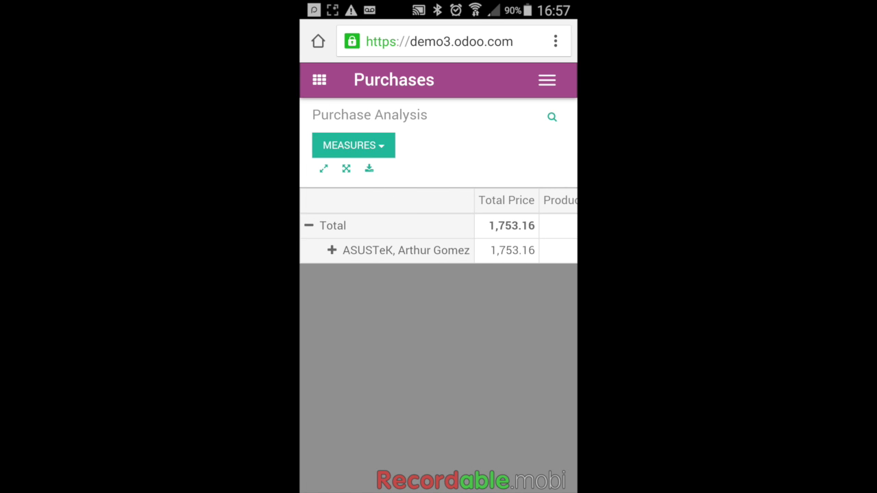
Step: Group ASUSTeK by Fiscal Position, Undefined by Commercial Entity, then ASUSTeK by order month
{"action": "left_click", "coordinate": [405, 251]}
{"action": "left_click", "coordinate": [384, 268]}
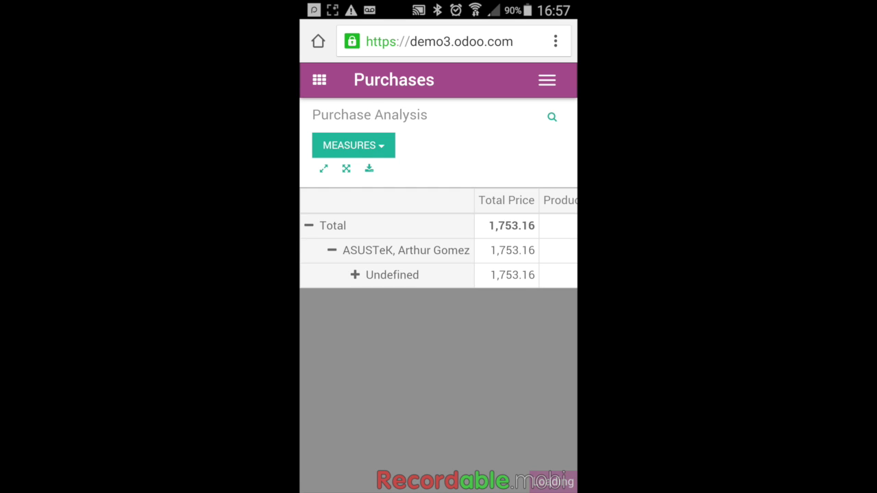
{"action": "left_click", "coordinate": [405, 387]}
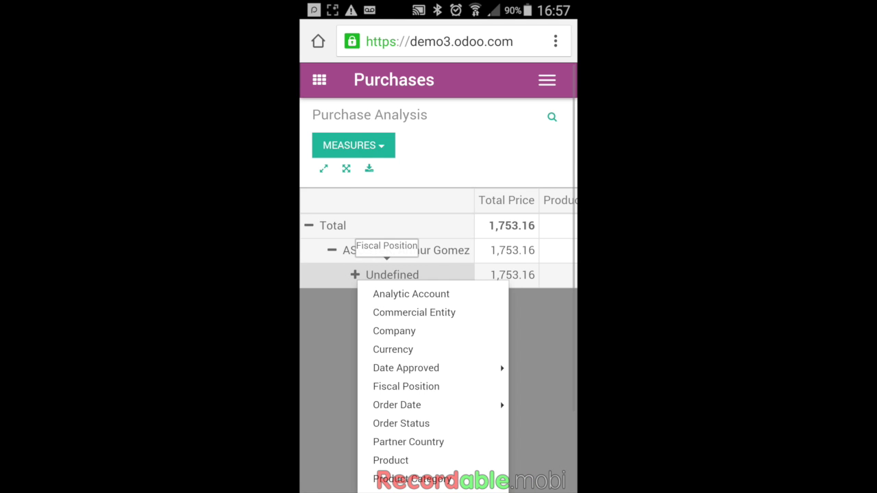
{"action": "left_click", "coordinate": [414, 300]}
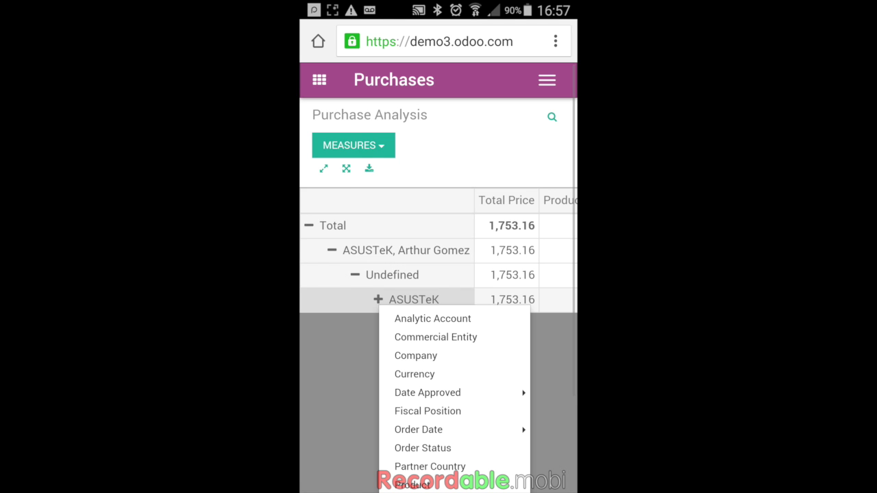
{"action": "left_click", "coordinate": [436, 337]}
{"action": "left_click", "coordinate": [419, 430]}
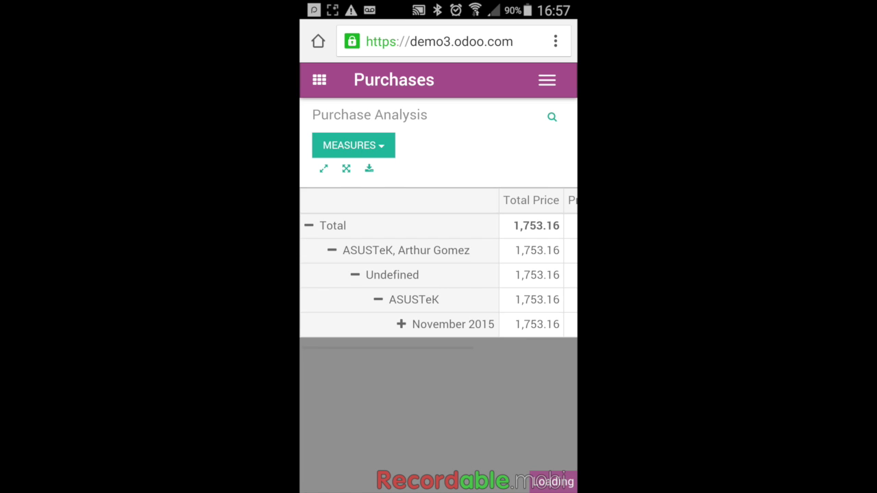
{"action": "scroll", "coordinate": [439, 274], "scroll_direction": "right", "scroll_amount": 5}
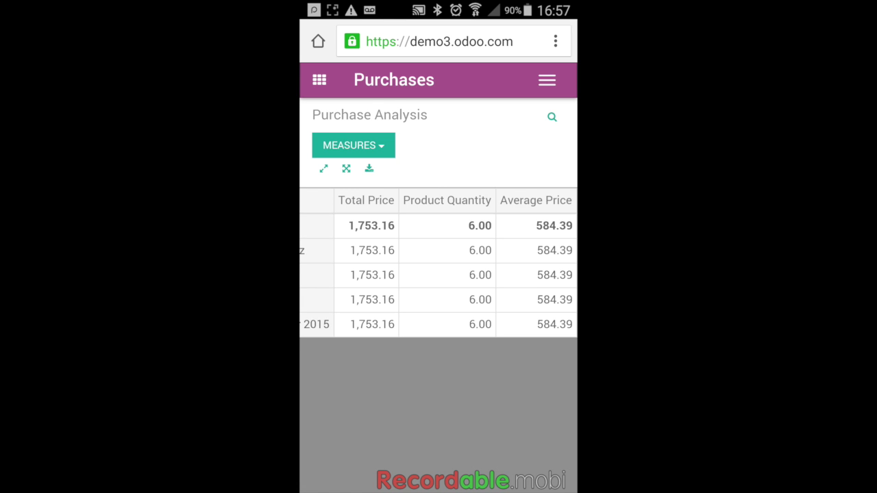
{"action": "left_click", "coordinate": [319, 79]}
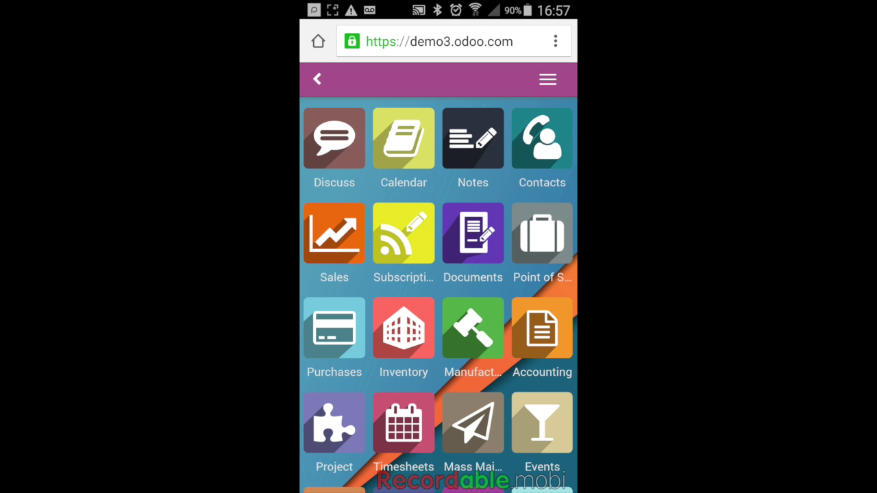
Step: Go to the Inventory dashboard showing 4 receipts and 2 delivery orders
{"action": "scroll", "coordinate": [439, 295], "scroll_direction": "down", "scroll_amount": 5}
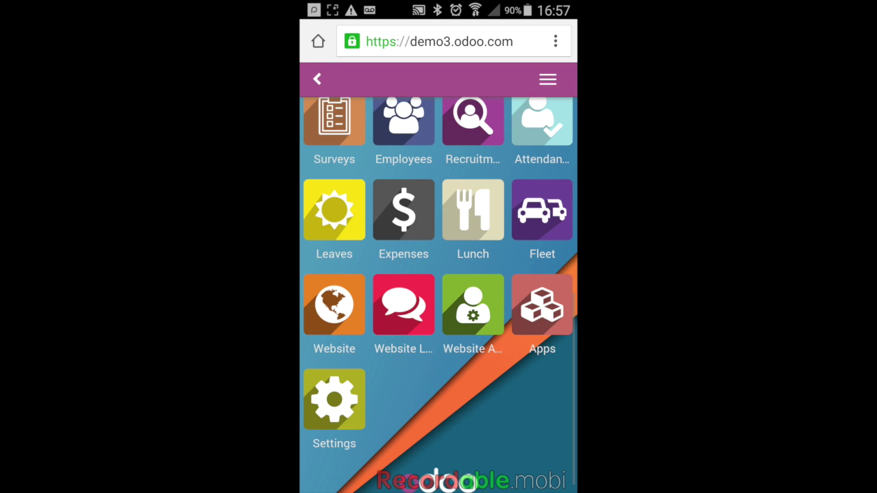
{"action": "scroll", "coordinate": [439, 295], "scroll_direction": "up", "scroll_amount": 4}
{"action": "left_click", "coordinate": [404, 199]}
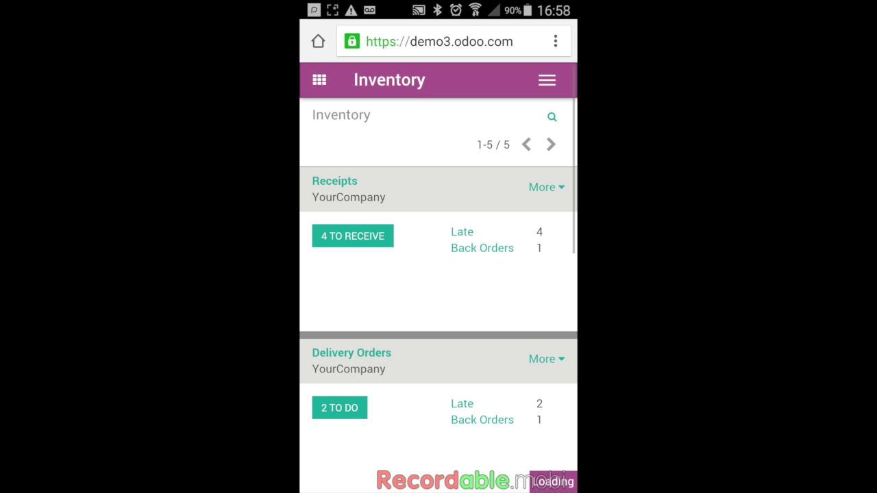
{"action": "left_click", "coordinate": [439, 70]}
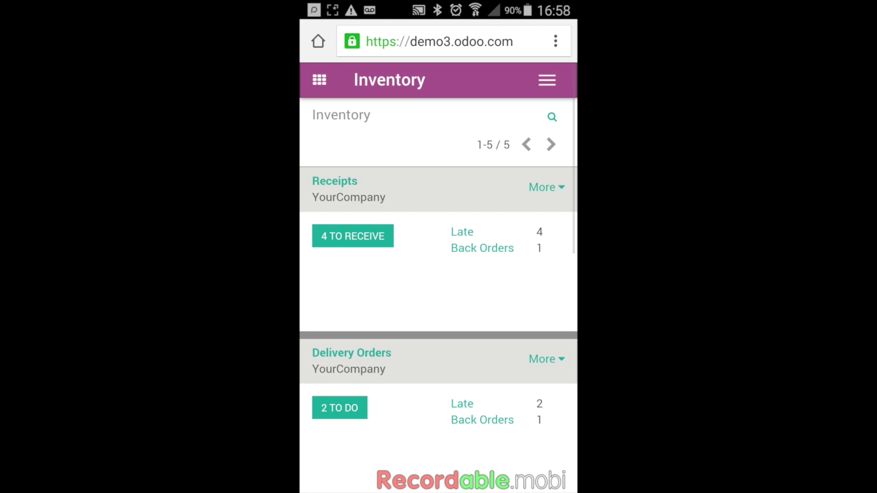
{"action": "scroll", "coordinate": [439, 274], "scroll_direction": "down", "scroll_amount": 2}
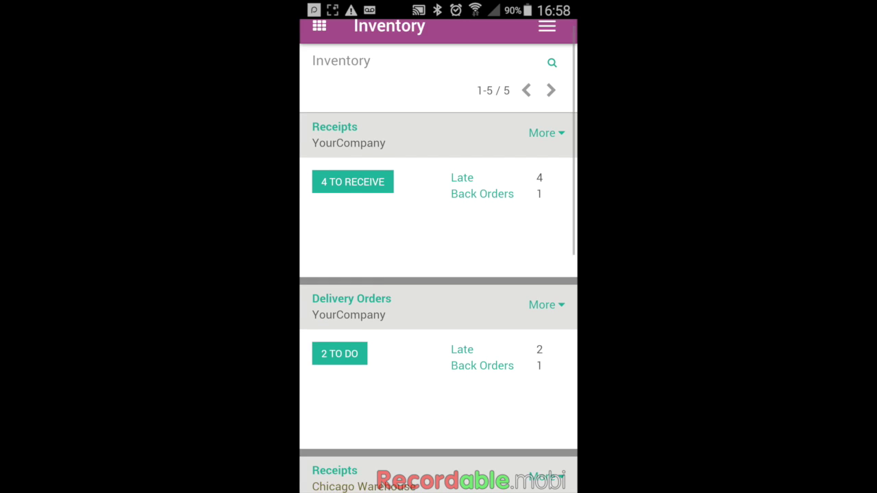
{"action": "scroll", "coordinate": [438, 274], "scroll_direction": "down", "scroll_amount": 6}
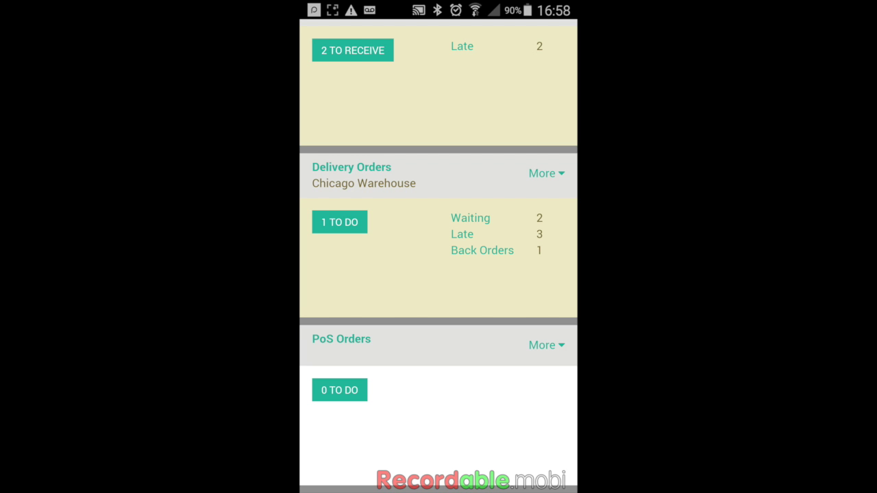
{"action": "scroll", "coordinate": [438, 274], "scroll_direction": "up", "scroll_amount": 8}
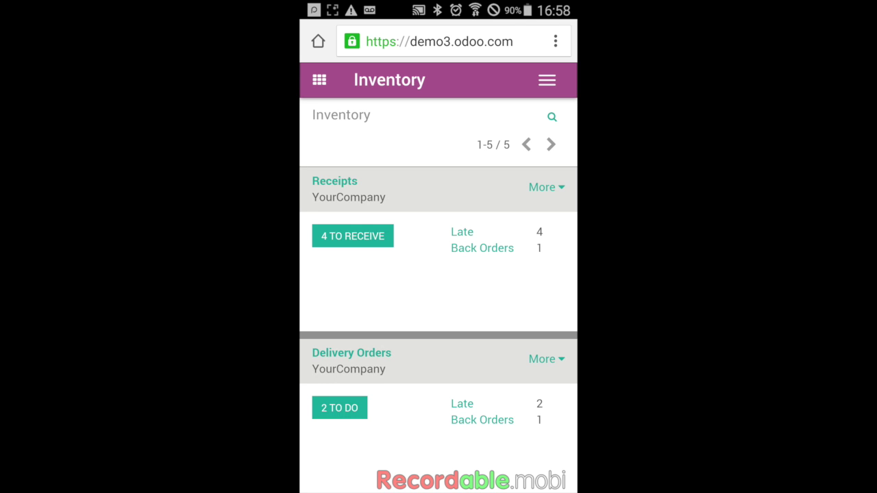
{"action": "left_click", "coordinate": [547, 80]}
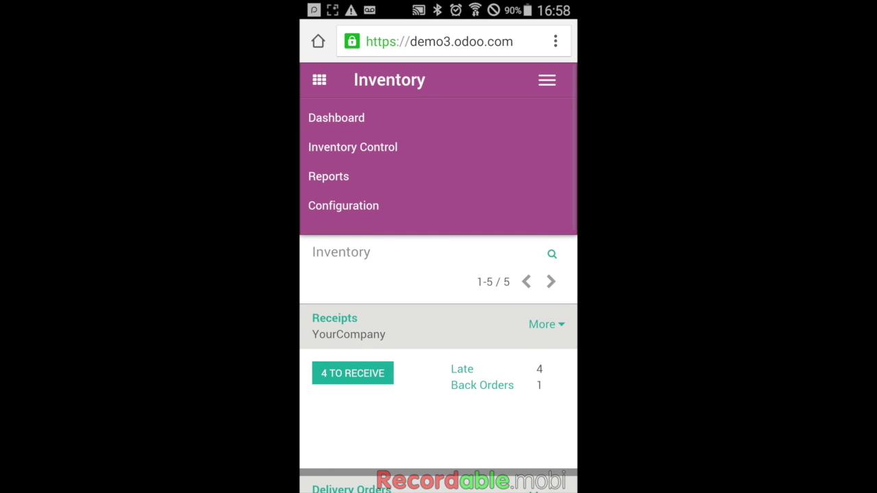
{"action": "scroll", "coordinate": [438, 274], "scroll_direction": "down", "scroll_amount": 5}
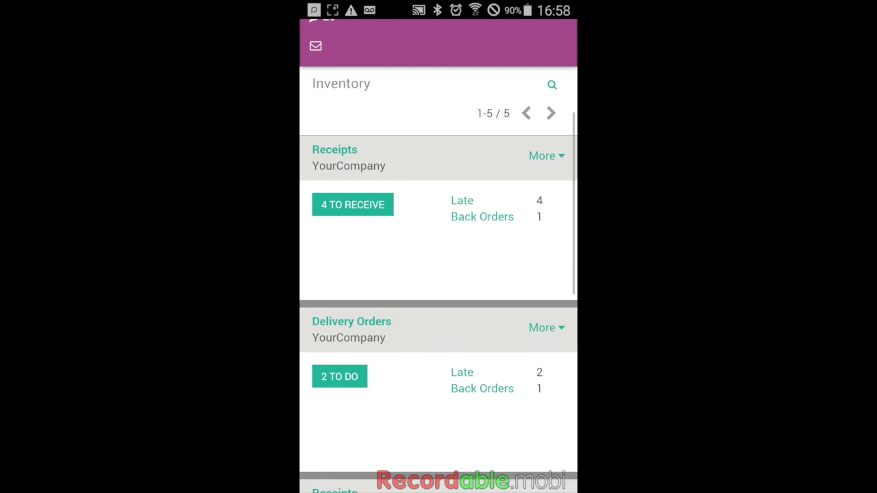
{"action": "scroll", "coordinate": [439, 274], "scroll_direction": "down", "scroll_amount": 3}
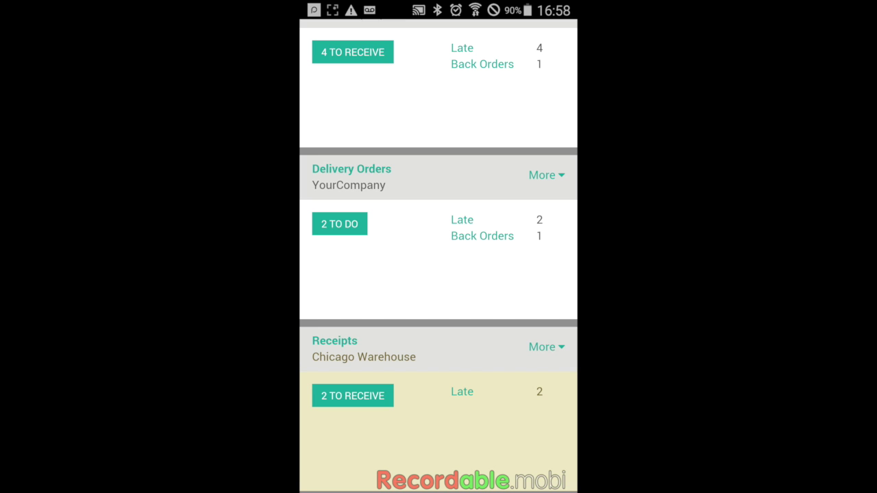